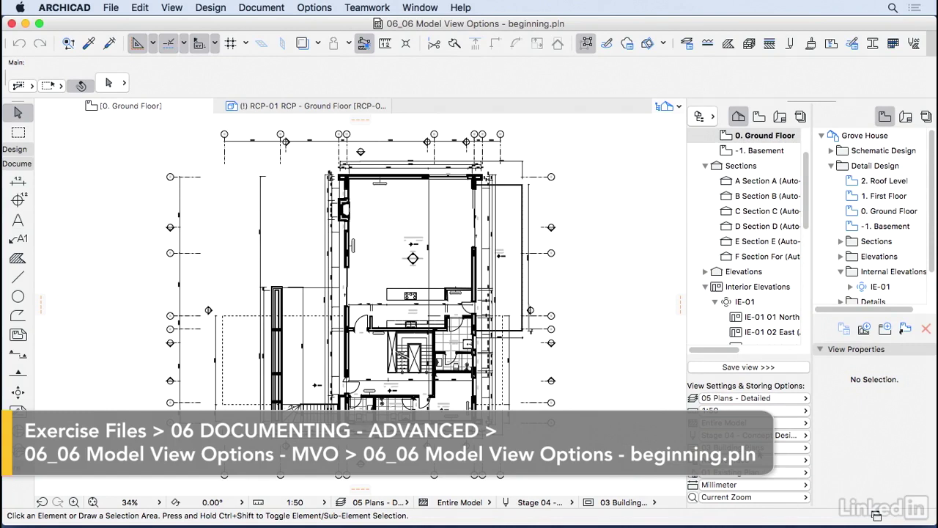
Switch the floor plan's model view combination from 03 Building Plans to 02 Drafting
click(733, 447)
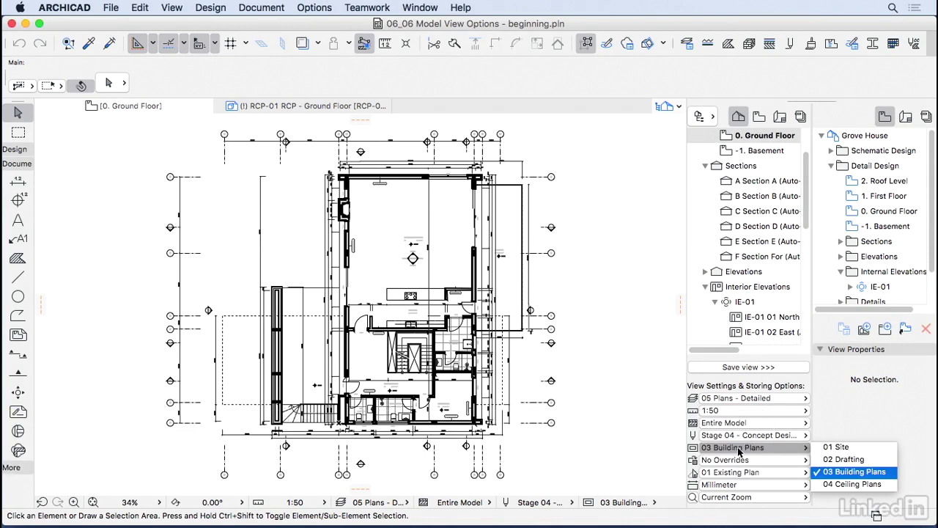
click(738, 451)
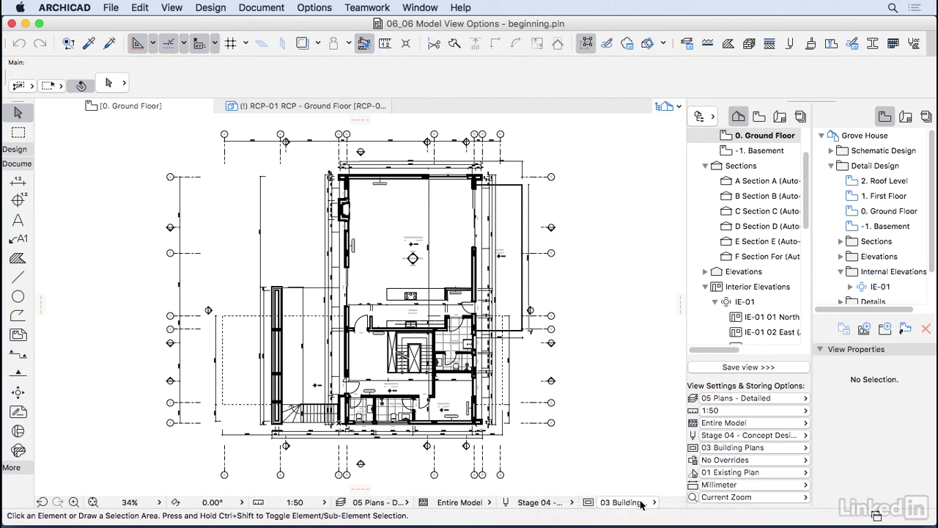
click(640, 503)
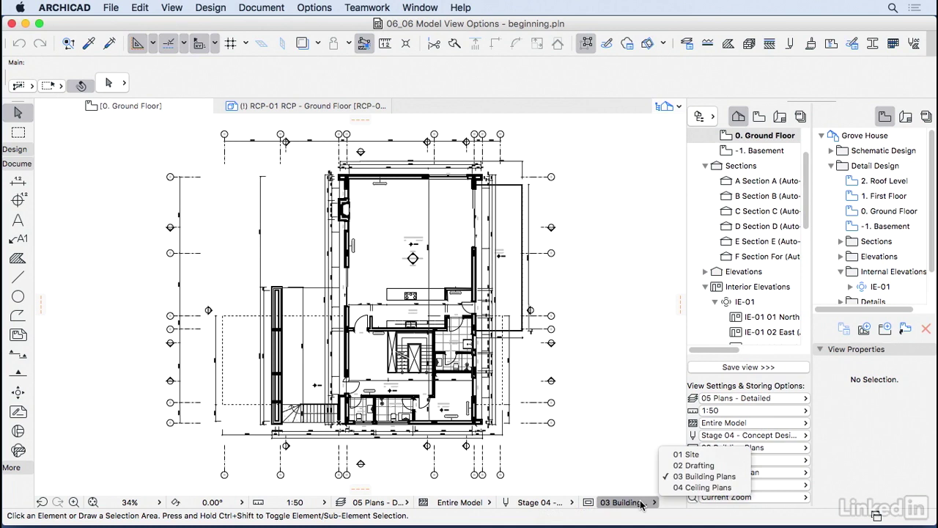
click(694, 466)
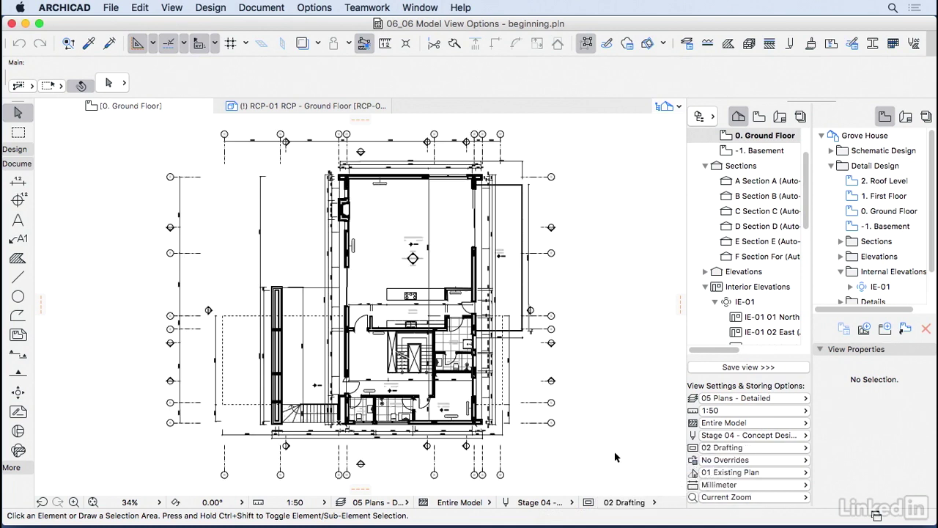
Zoom into Bedroom 4, apply 03 Building Plans, then switch to the 04 Ceiling Plans combination
scroll(440, 434, up, 10)
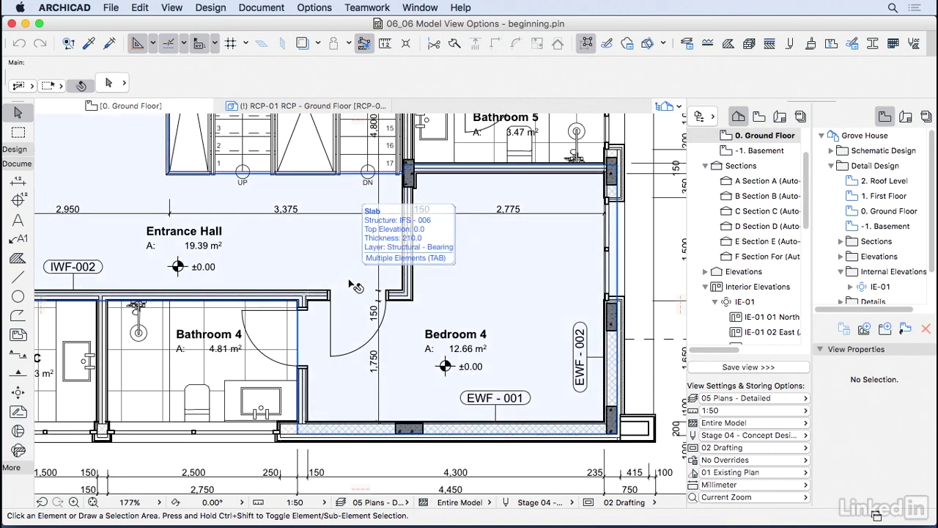
click(750, 449)
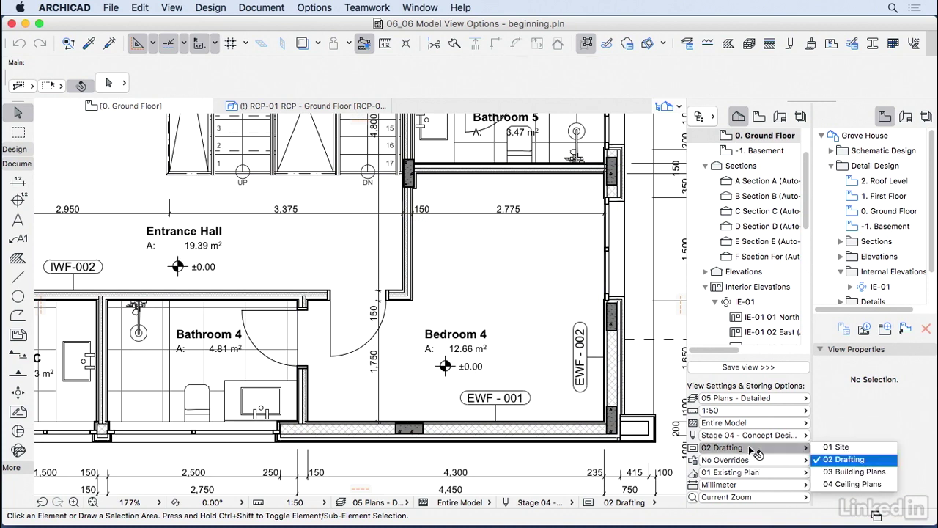
click(856, 472)
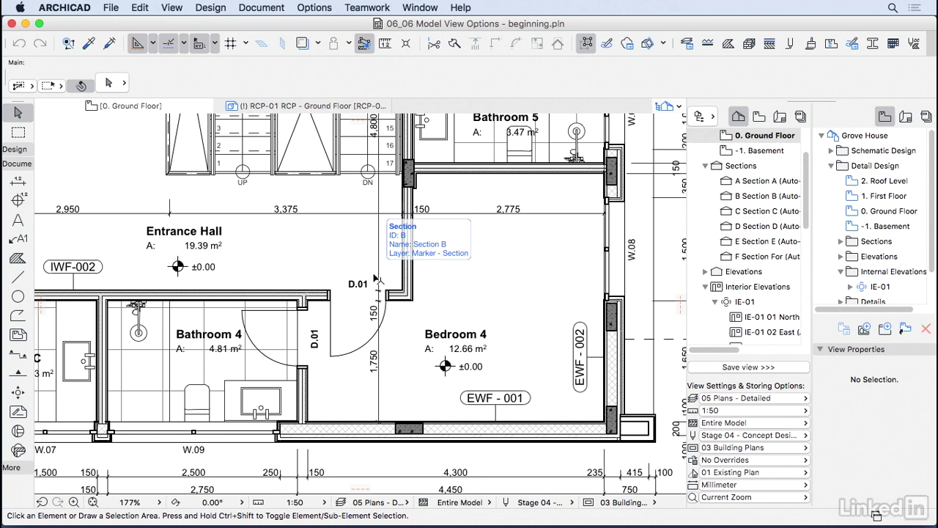
click(757, 449)
click(854, 484)
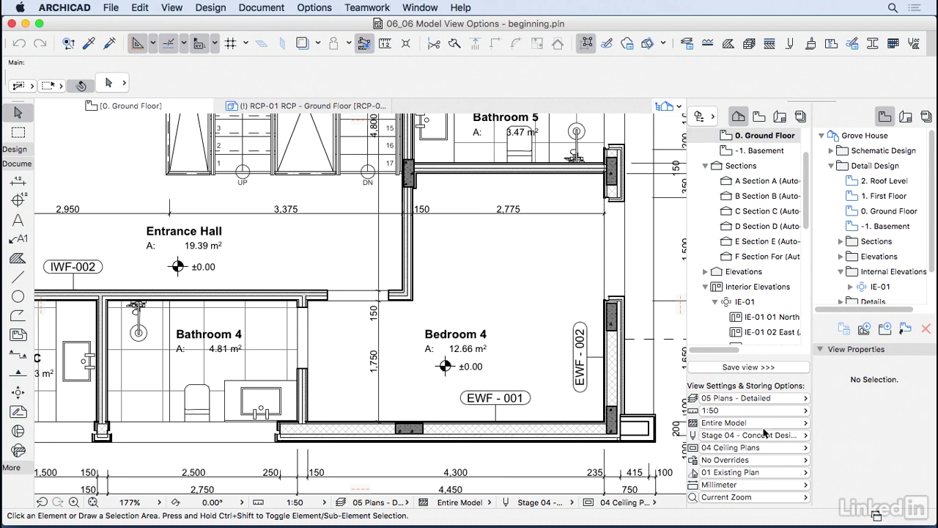
Open Model View Options via Document > Model View and expand Options for Construction Elements
click(264, 7)
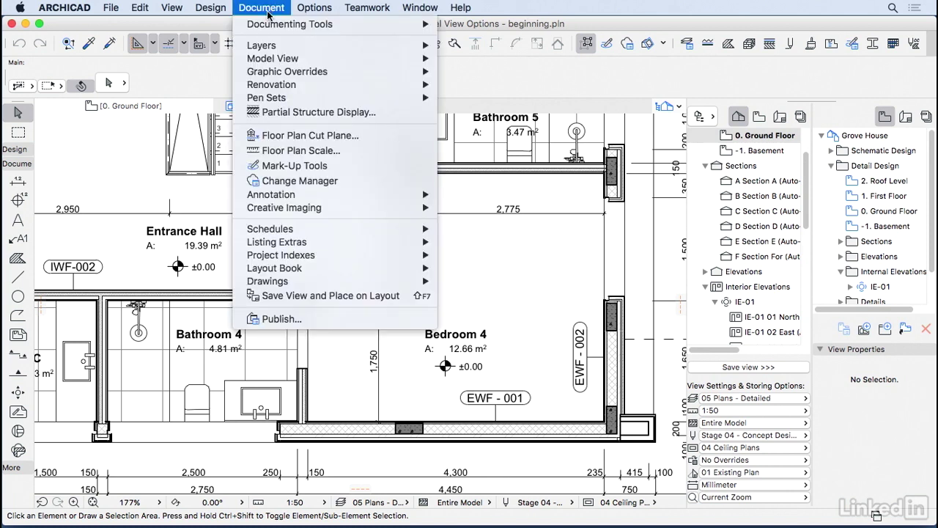
mouse_move(288, 60)
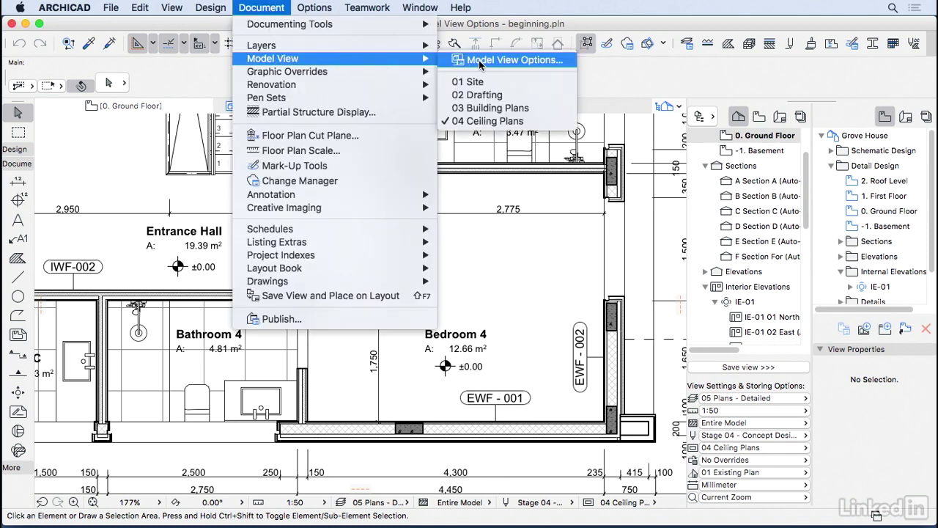
click(528, 62)
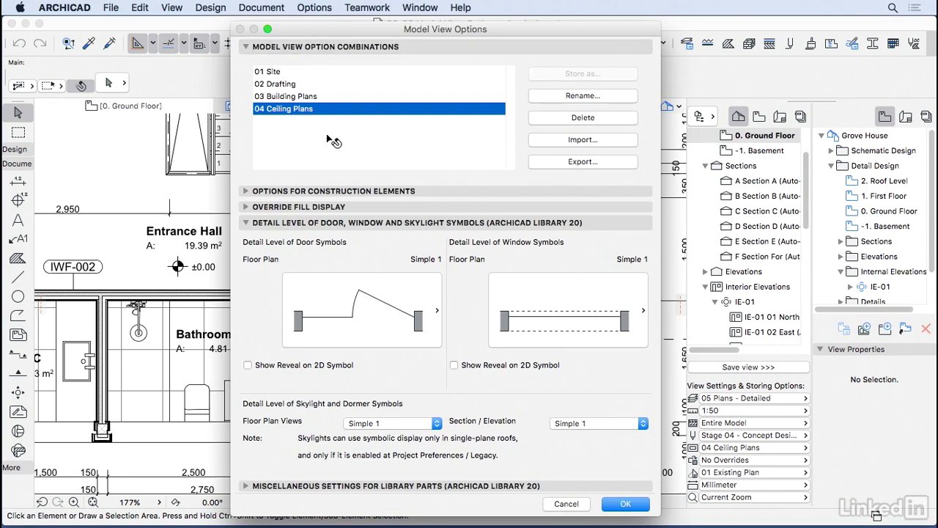
click(349, 192)
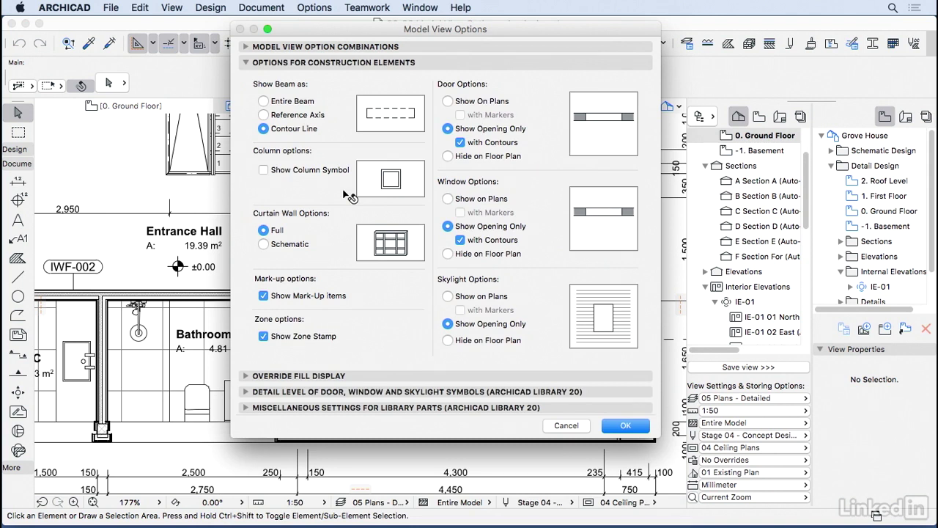
Try beam, column symbol and curtain wall display settings, restoring contour line and full display
click(296, 102)
click(294, 116)
click(309, 134)
click(348, 173)
click(347, 173)
click(300, 248)
click(283, 236)
Test the Door Options choices, then set doors to Hide on Floor Plan
click(497, 102)
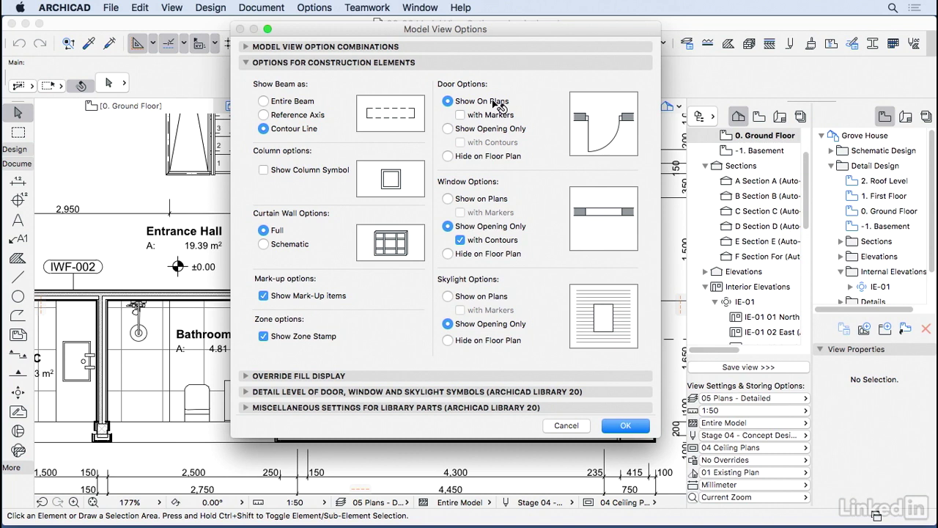
click(501, 118)
click(502, 119)
click(500, 129)
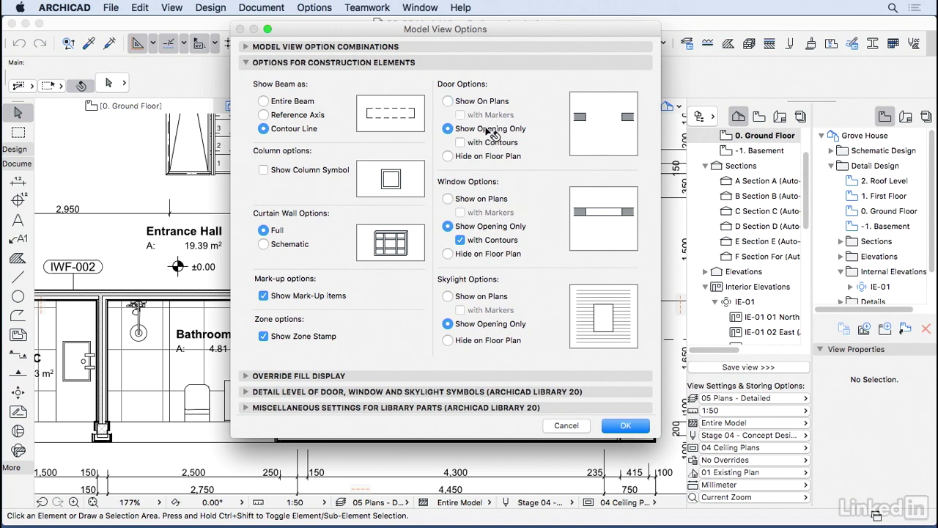
click(505, 143)
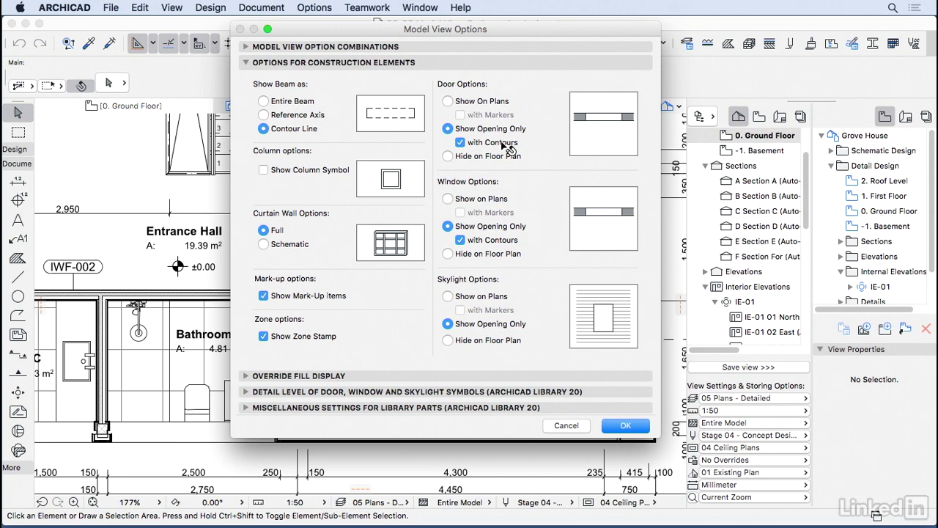
click(506, 144)
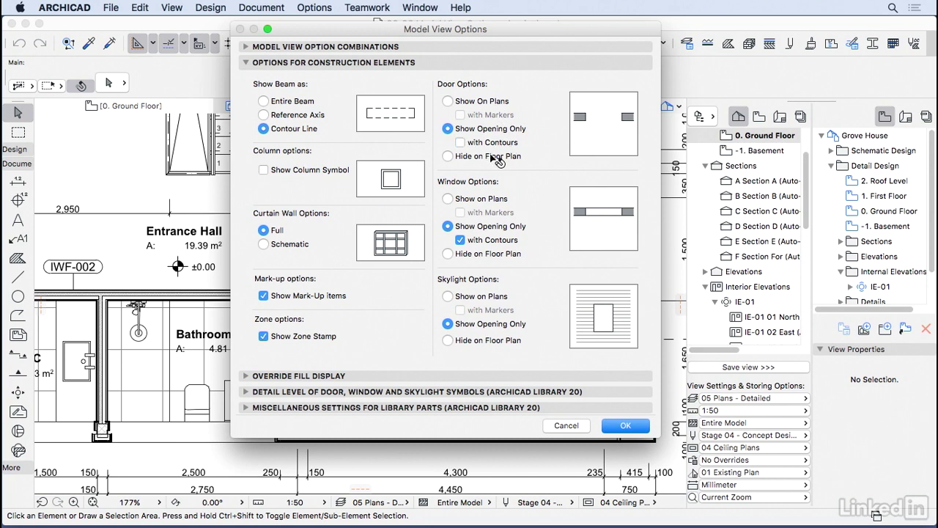
click(501, 156)
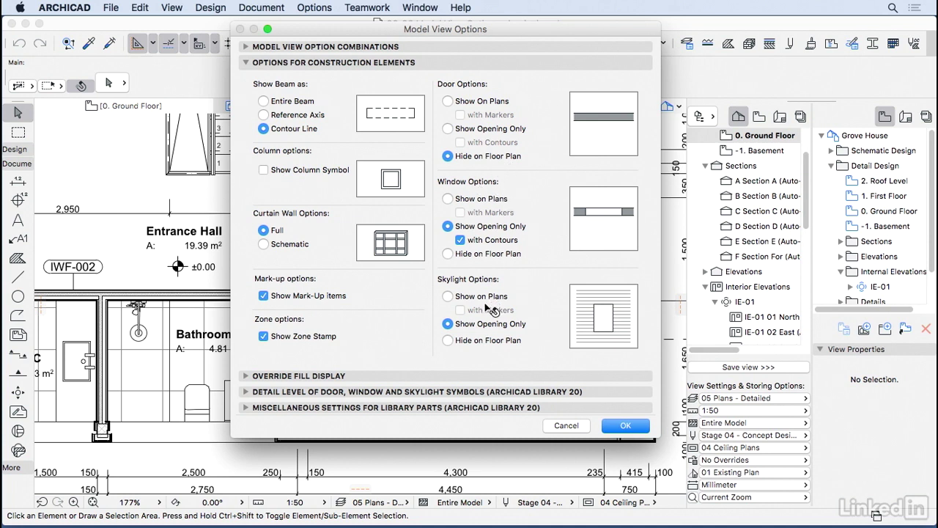
click(339, 392)
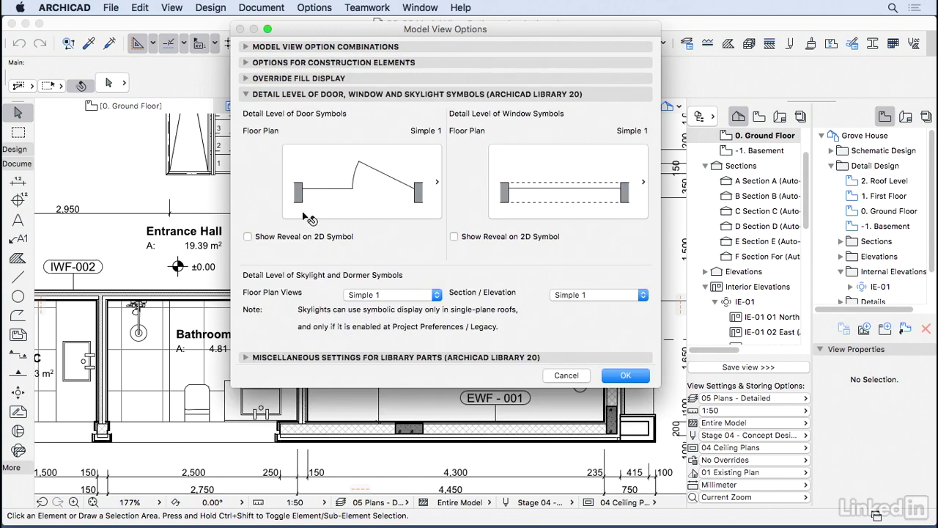
Keep door symbols at Simple 1 and review library part settings, leaving minimal space unchecked
click(349, 180)
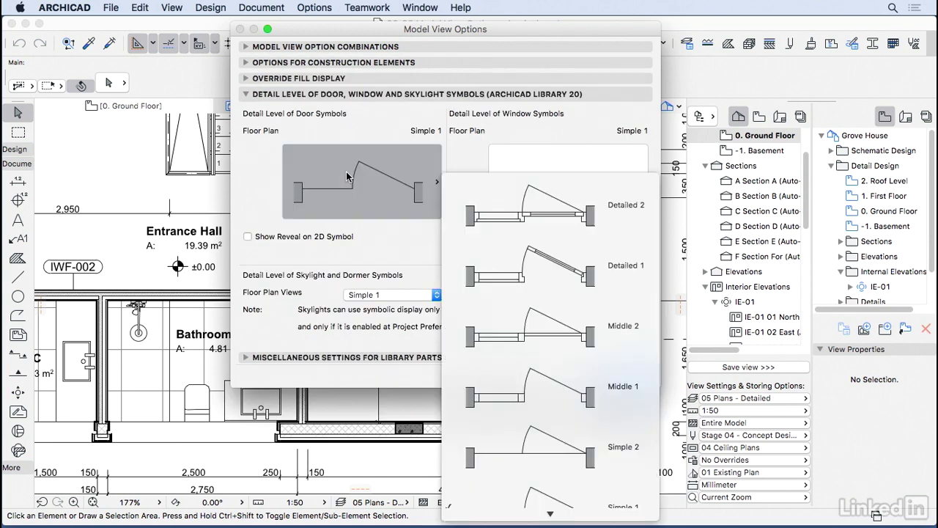
click(526, 156)
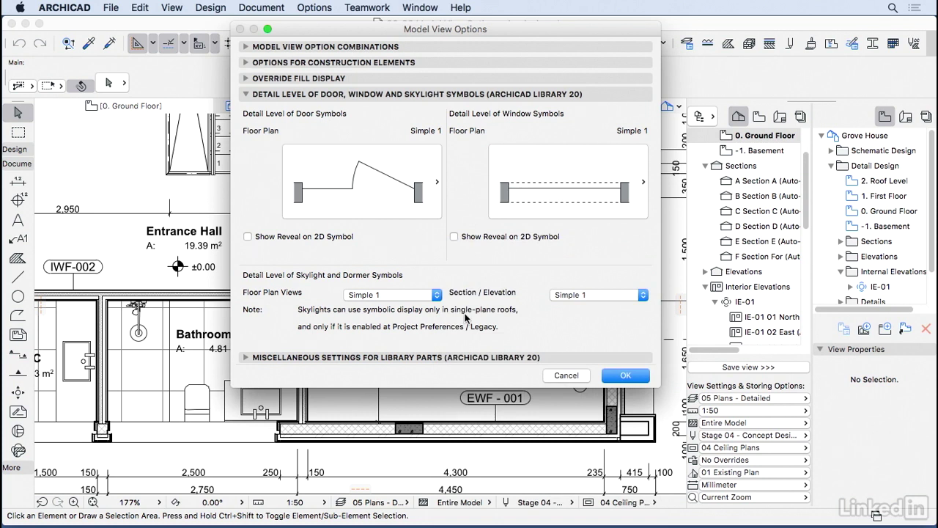
click(481, 357)
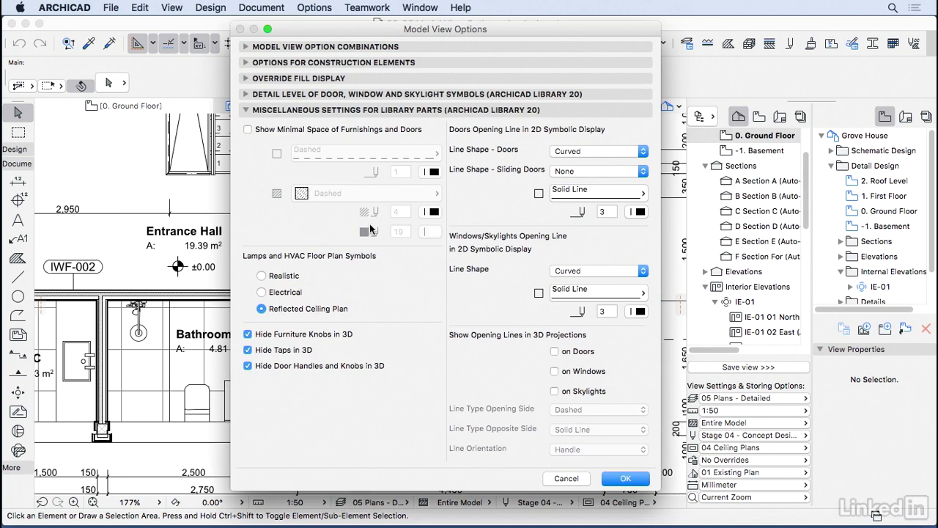
click(271, 132)
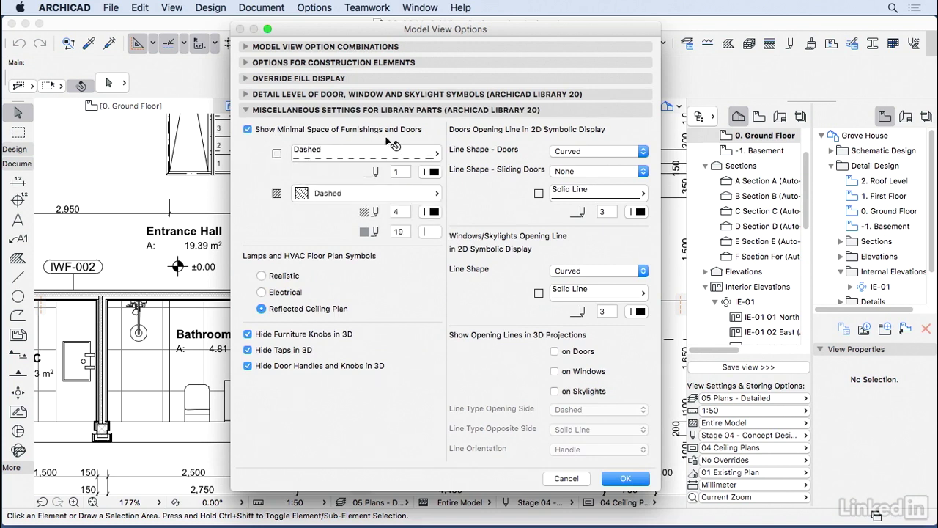
click(410, 132)
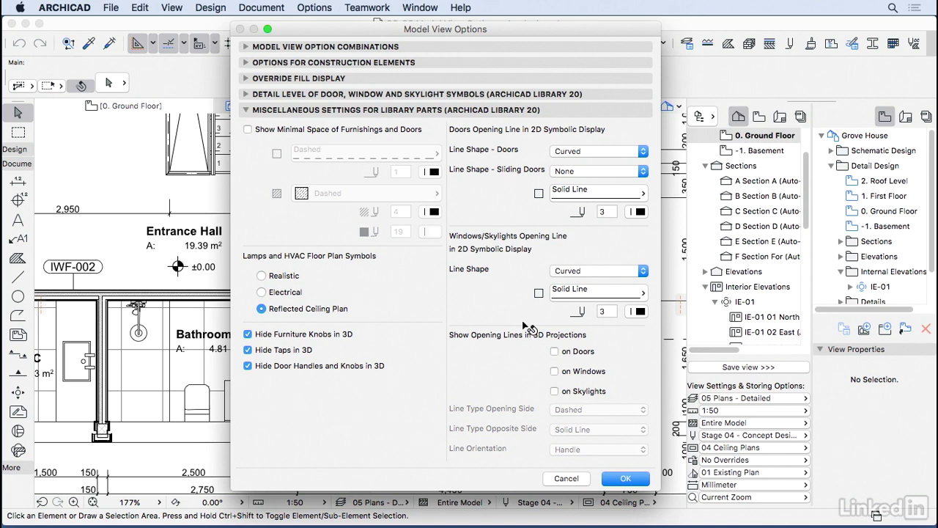
Load 03 Building Plans, set door symbols to Detailed 1 and windows to Middle 2, and choose to overwrite it
click(485, 49)
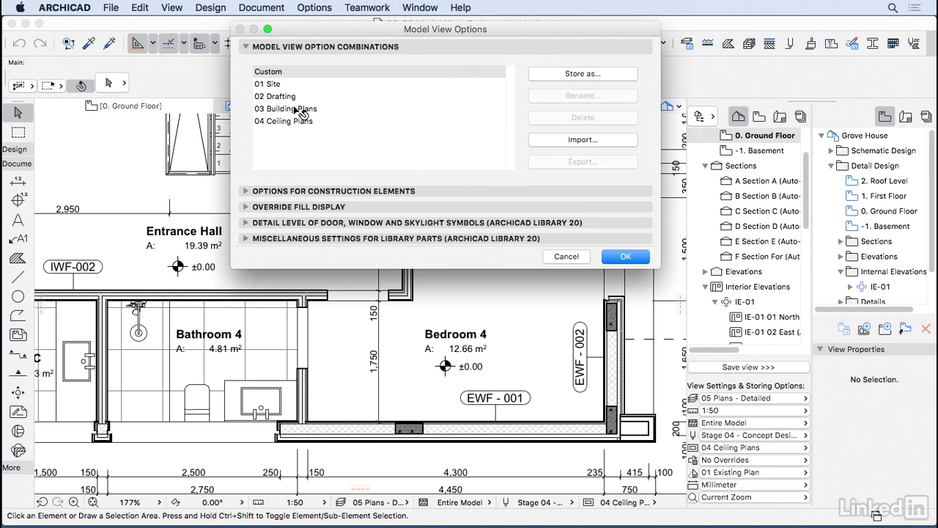
click(303, 110)
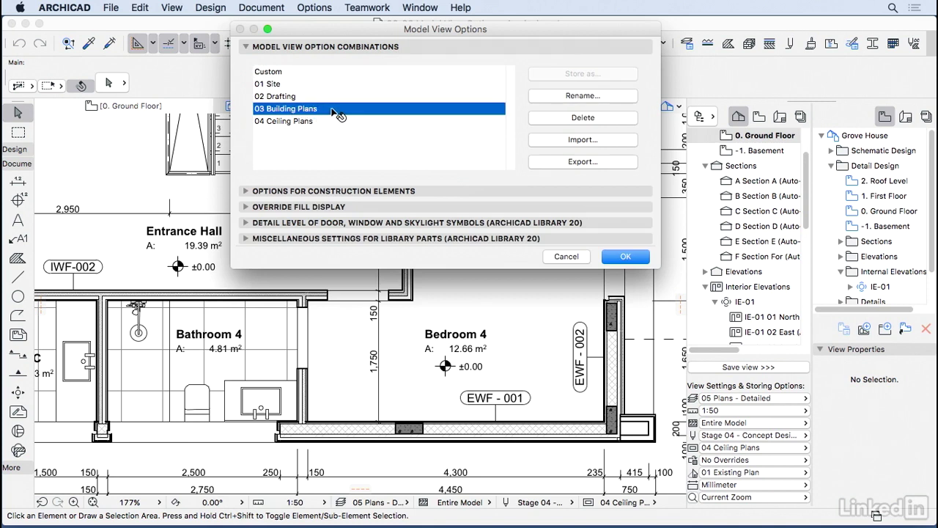
click(316, 223)
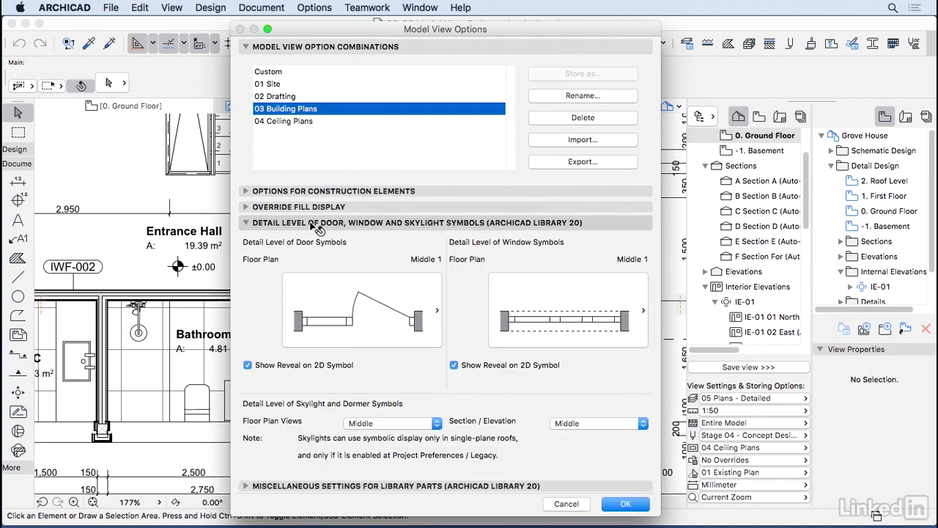
click(410, 301)
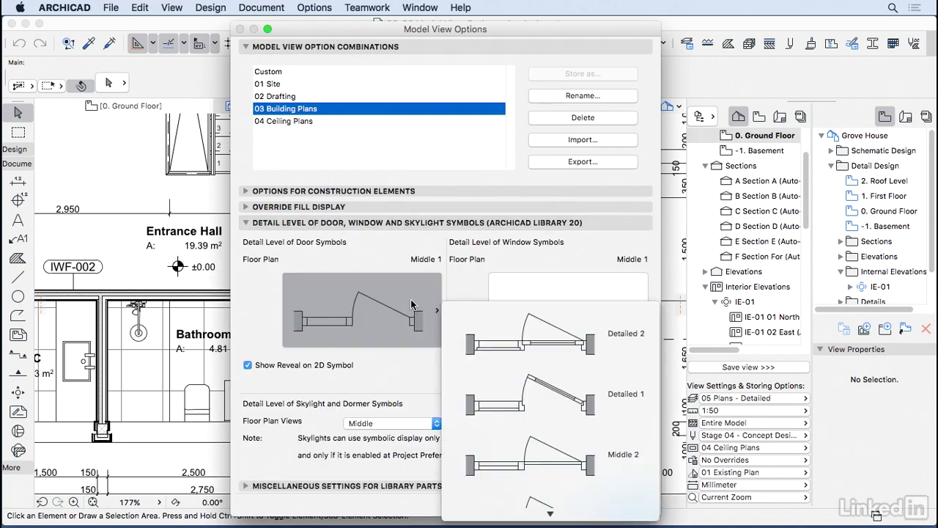
click(566, 376)
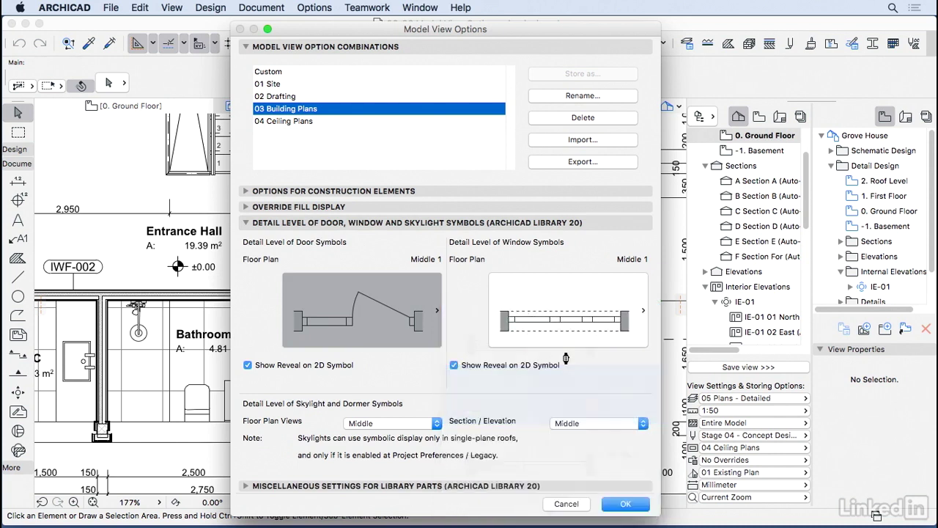
click(569, 319)
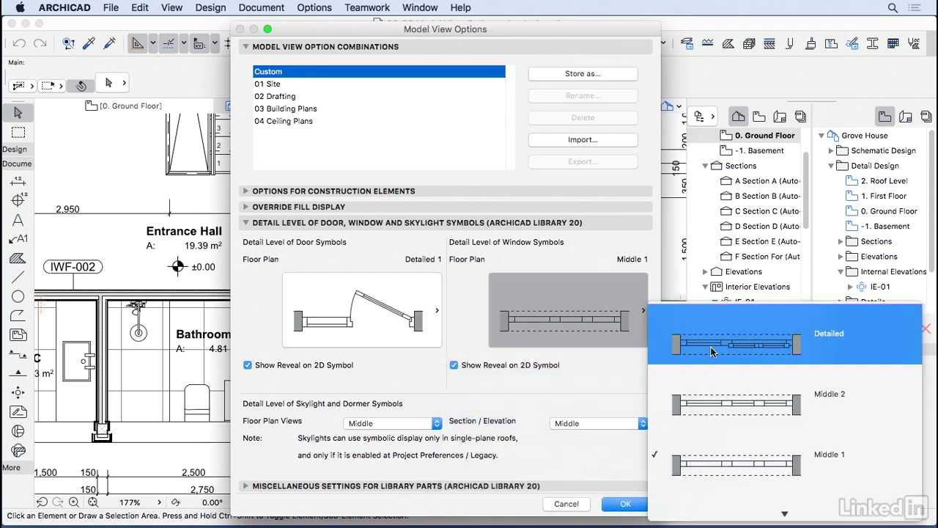
click(741, 382)
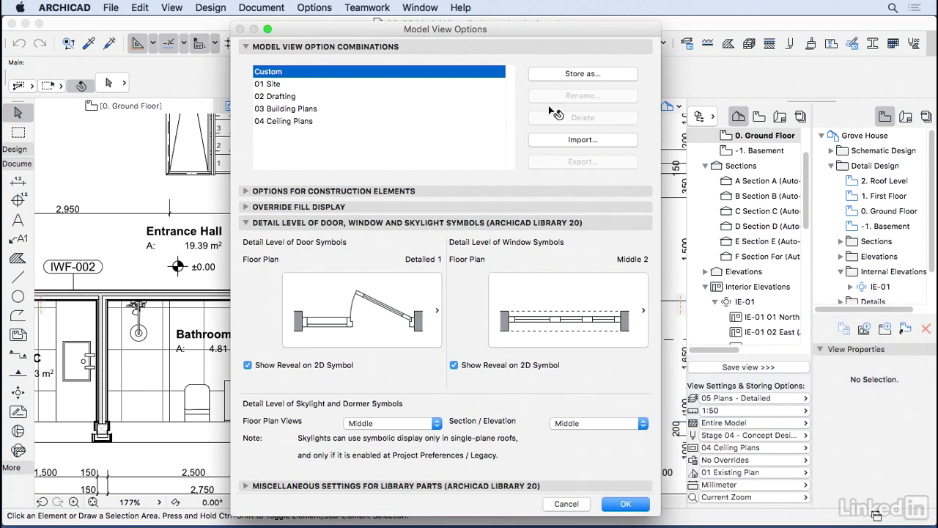
click(559, 74)
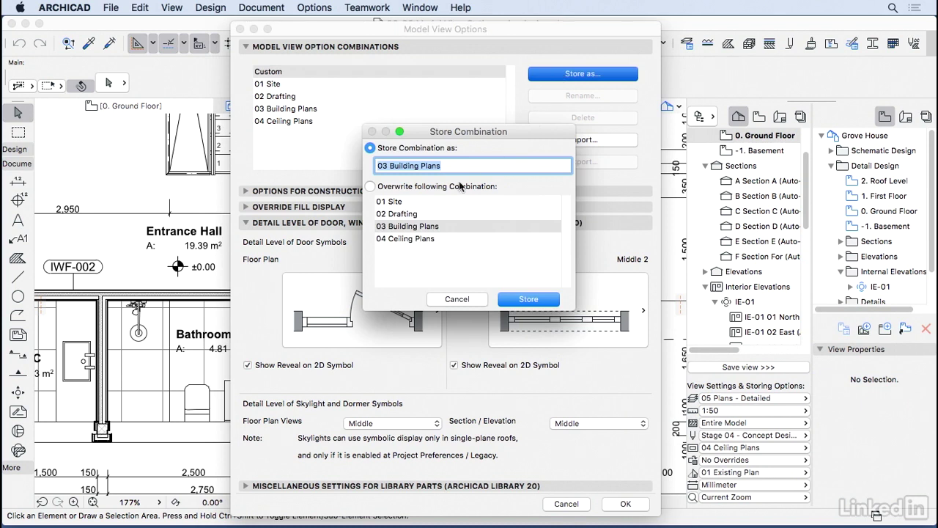
click(426, 187)
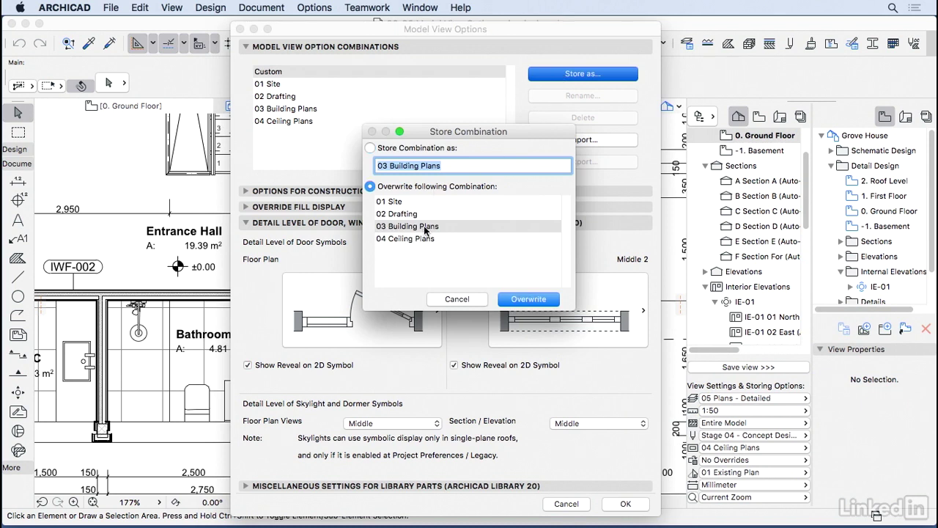
Confirm overwriting 03 Building Plans, then set doors, windows and skylights to Show Opening Only
click(527, 300)
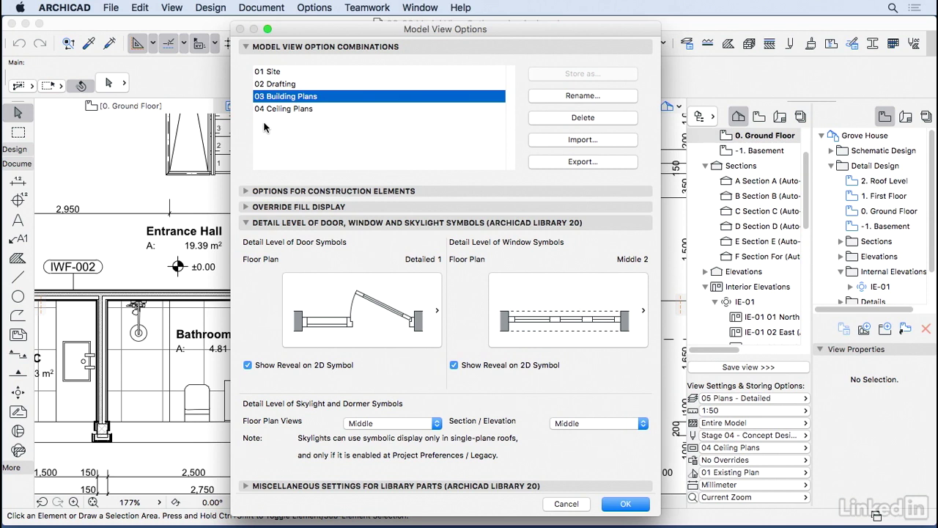
click(291, 191)
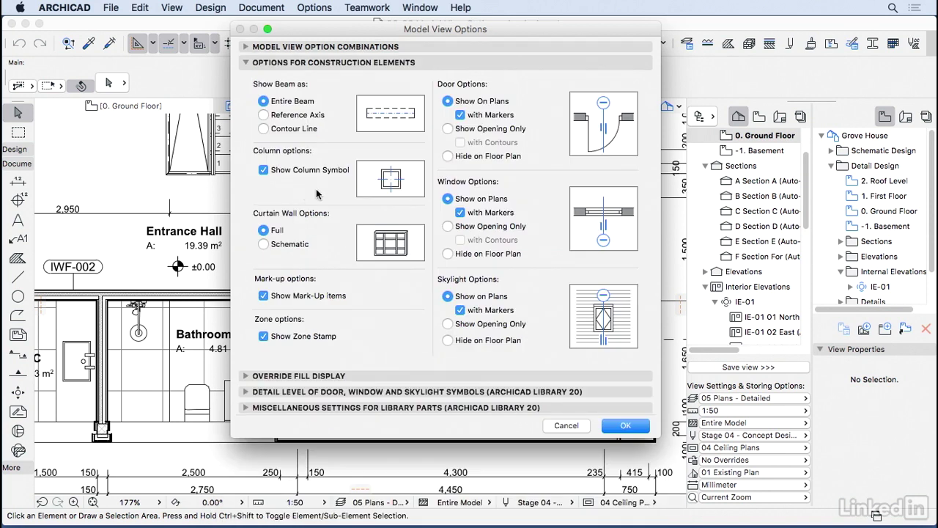
click(450, 129)
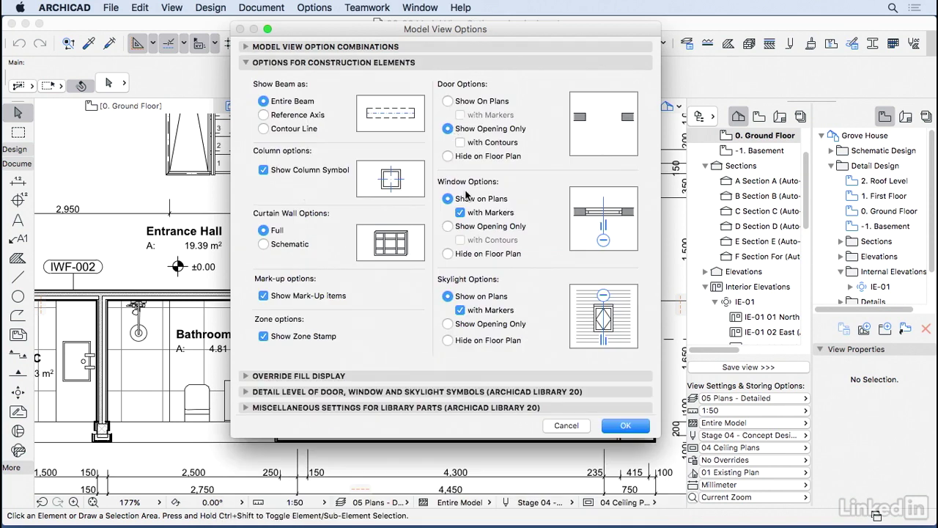
click(474, 228)
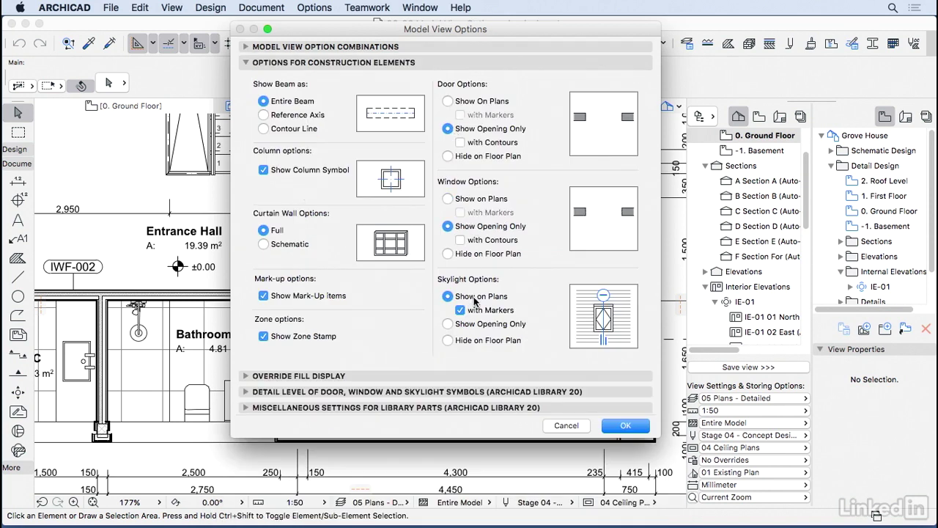
click(477, 327)
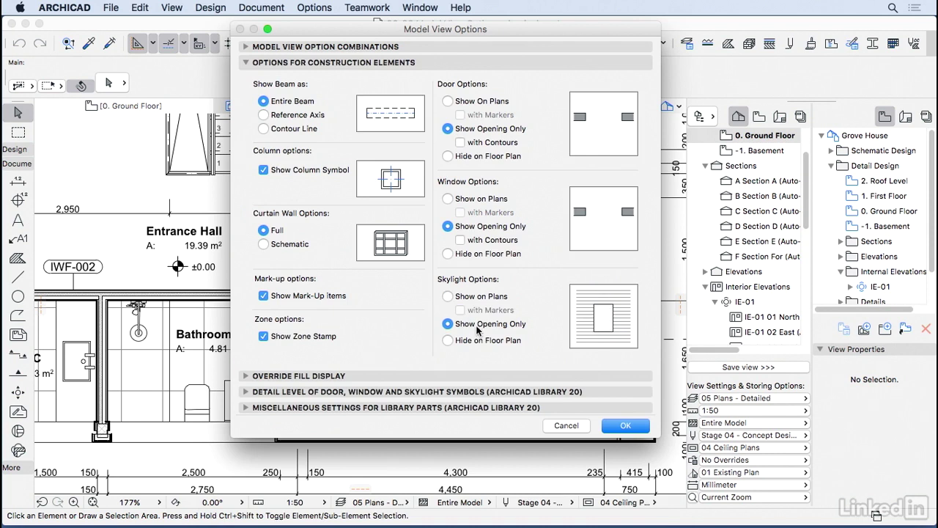
Store these settings as the new combination '05 Blockwork Plan' and apply it to the plan
click(349, 50)
click(563, 74)
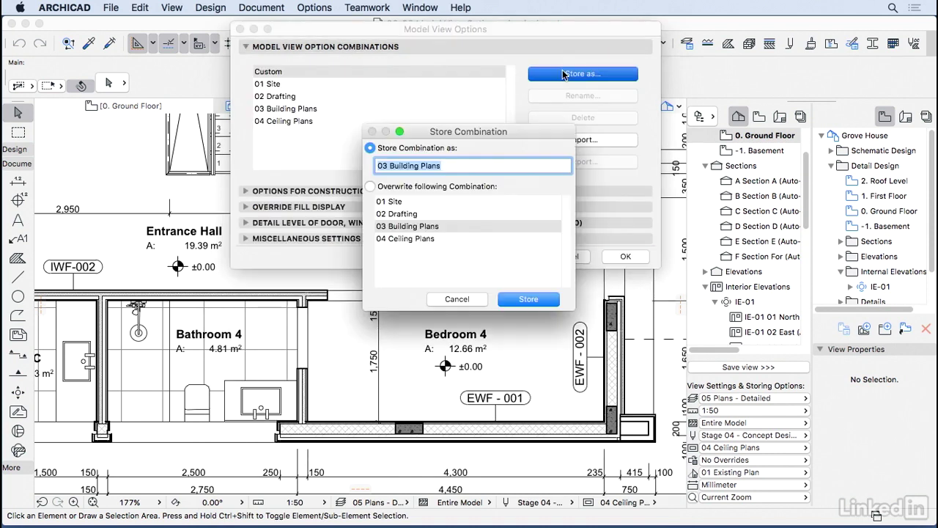
text(05 B)
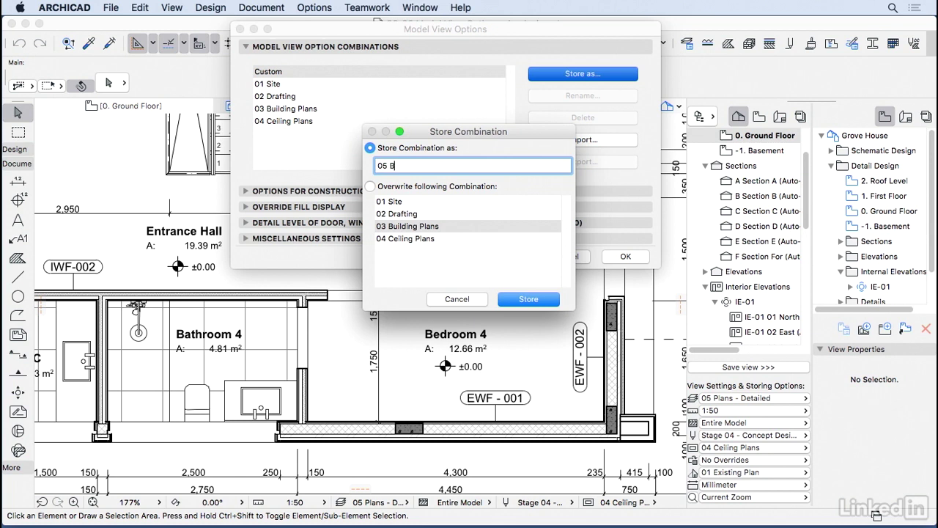
text(lockwork Plan)
click(551, 299)
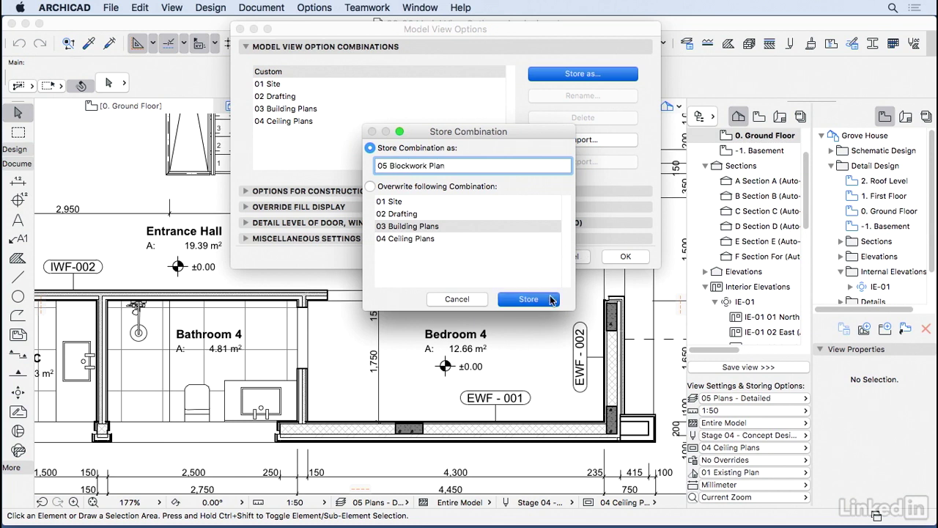
click(620, 257)
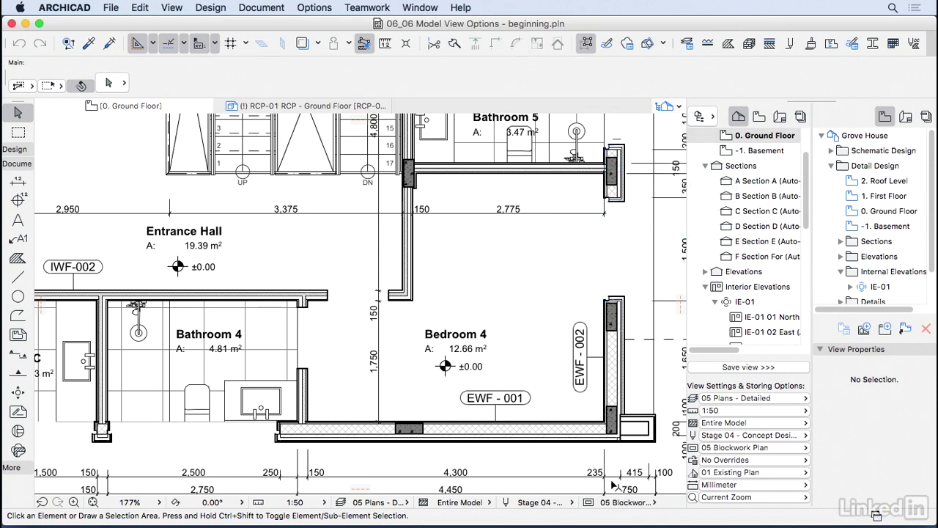
Switch the plan back to 03 Building Plans and zoom in on the door swings and tags
click(621, 503)
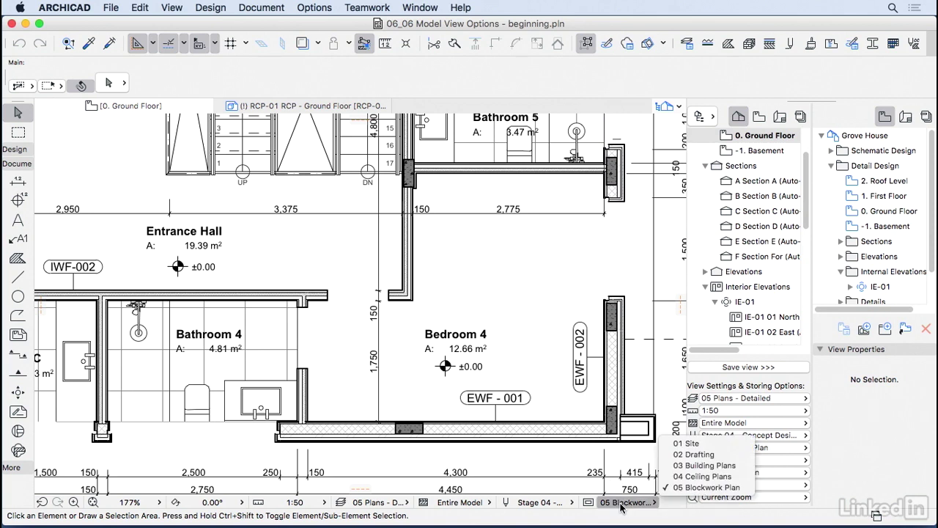
click(691, 464)
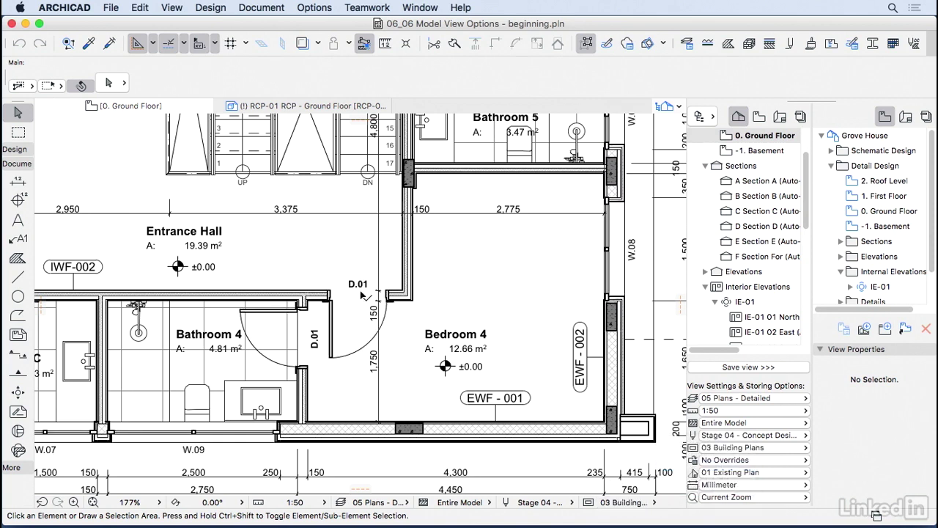
scroll(356, 299, up, 5)
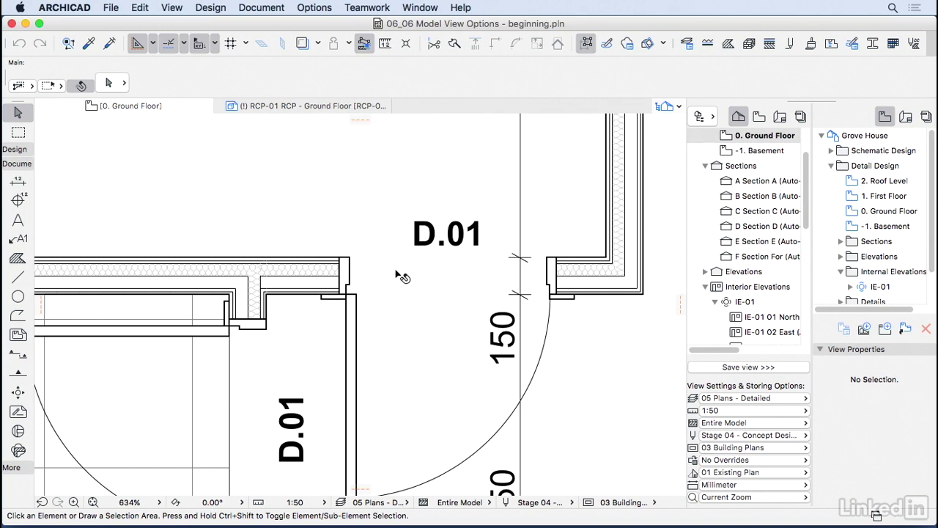
scroll(509, 163, up, 10)
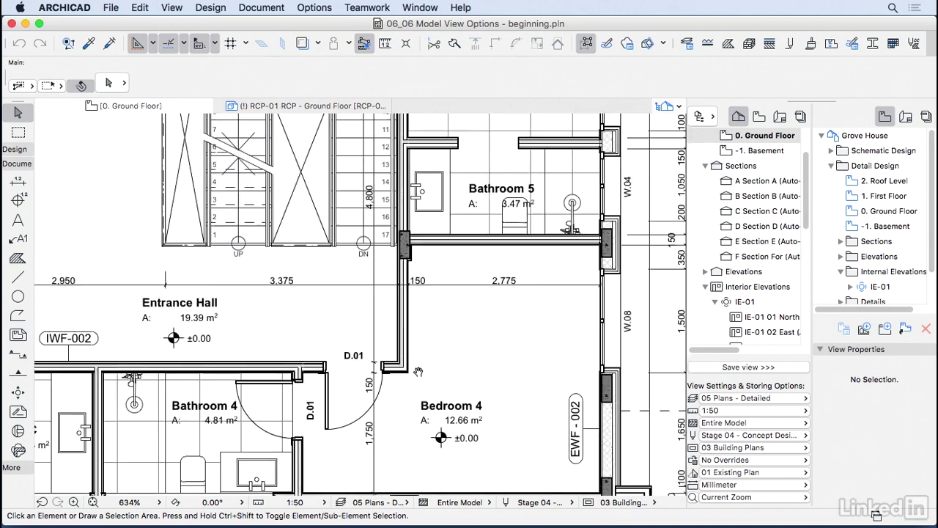